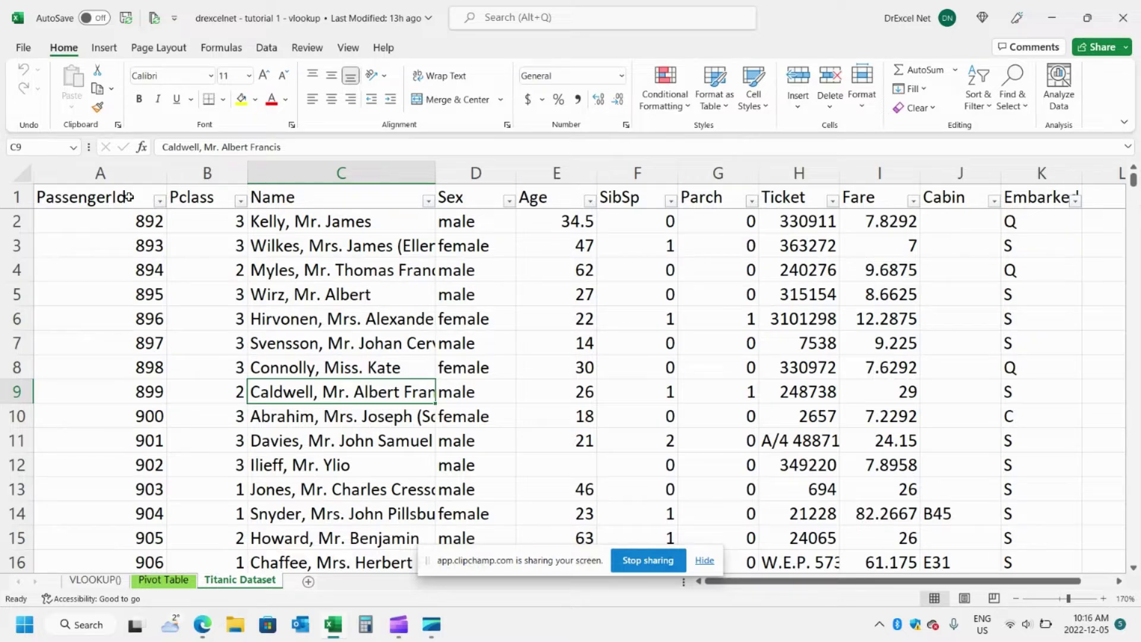
# Insert a PivotTable from the Titanic Dataset range A1:K419 on a new worksheet
pyautogui.click(128, 200)
pyautogui.click(104, 48)
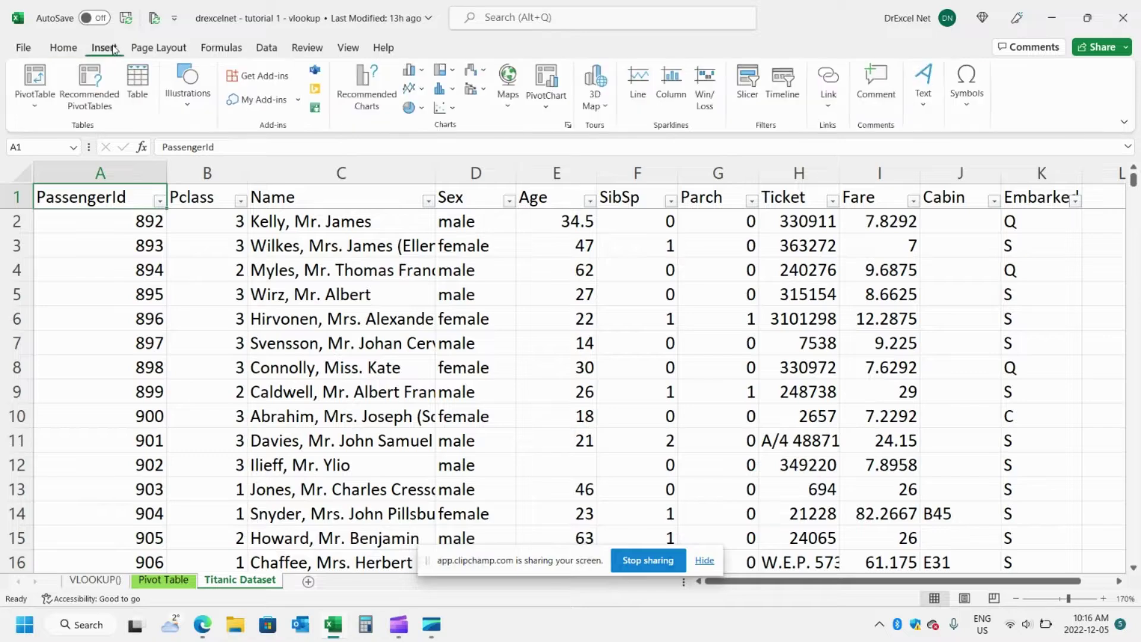
pyautogui.click(38, 83)
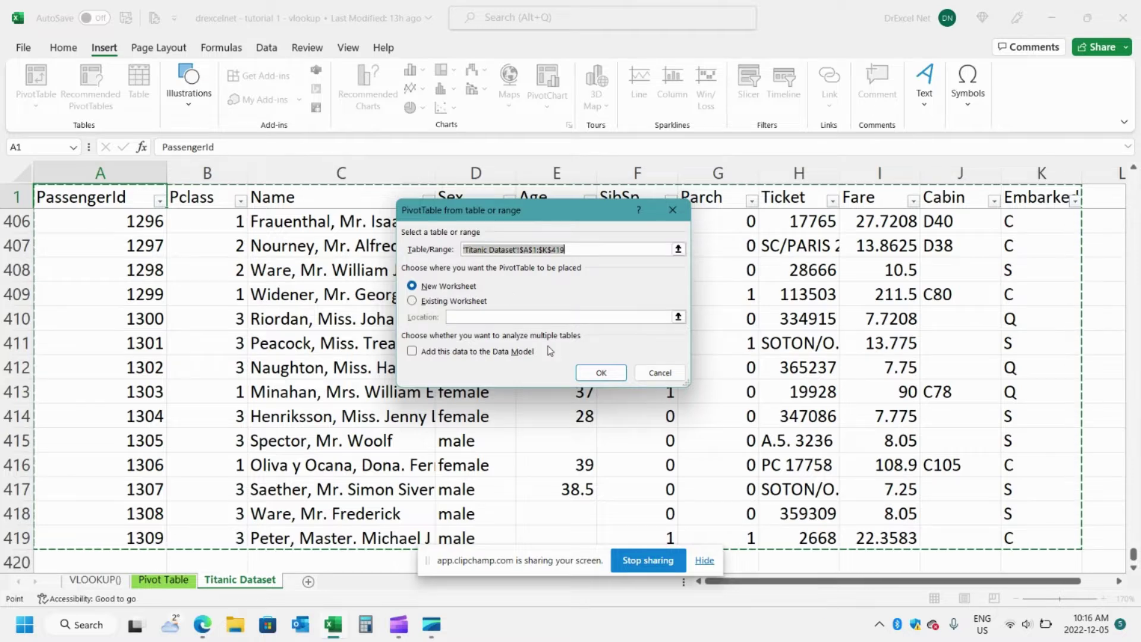
pyautogui.click(602, 373)
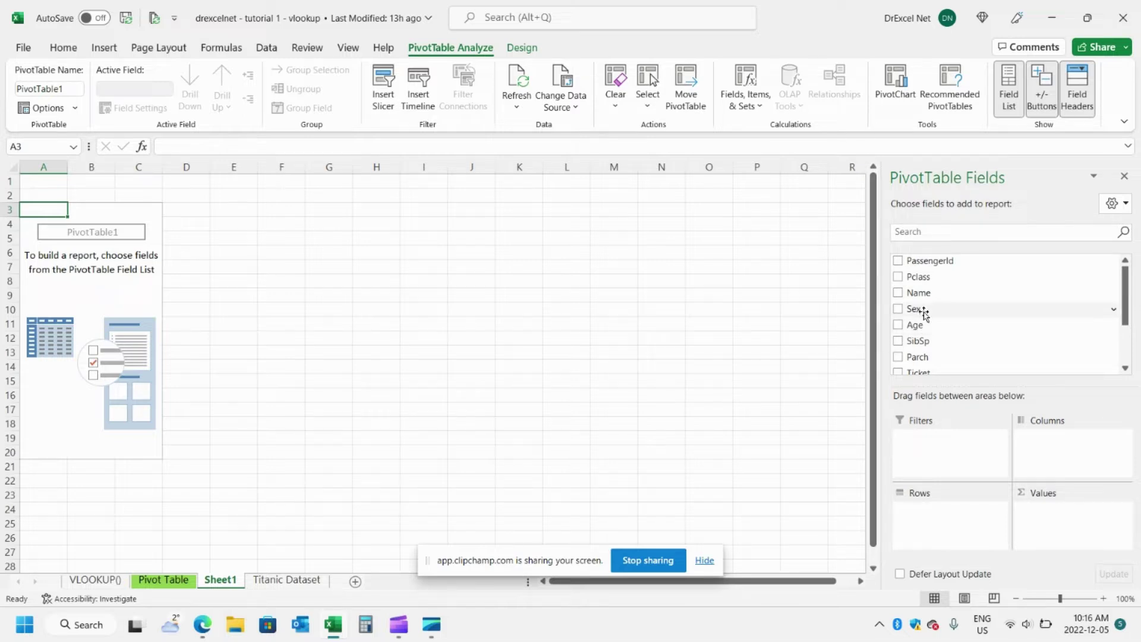
# Put Sex in Columns, Pclass in Rows and PassengerId in Values
pyautogui.moveTo(928, 313); pyautogui.dragTo(1062, 451)
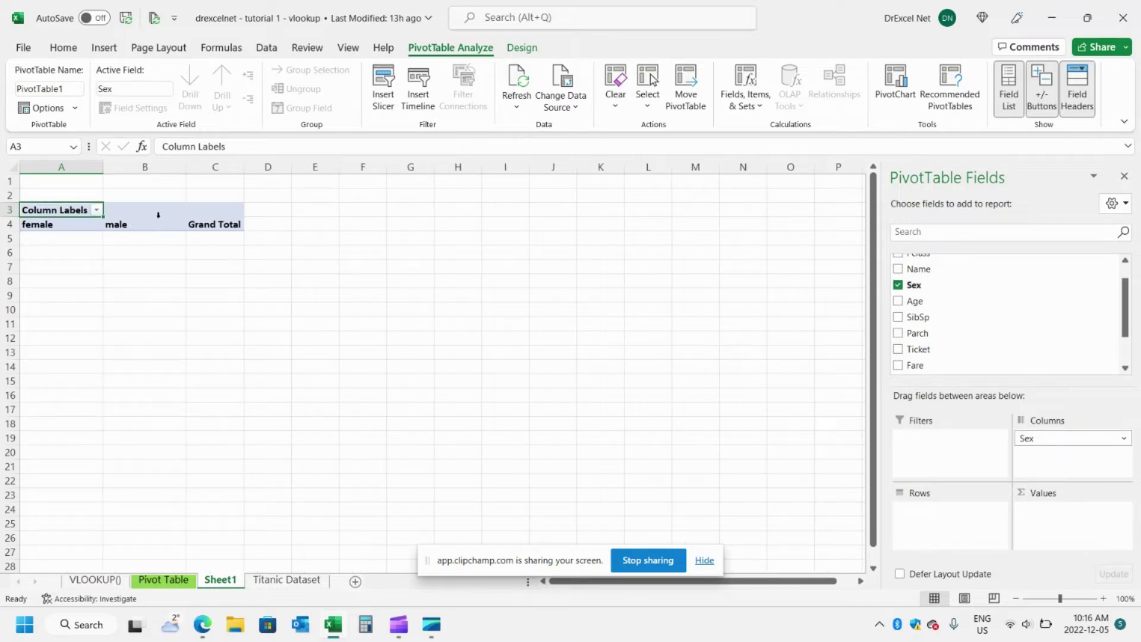
pyautogui.scroll(2, 1129, 300)
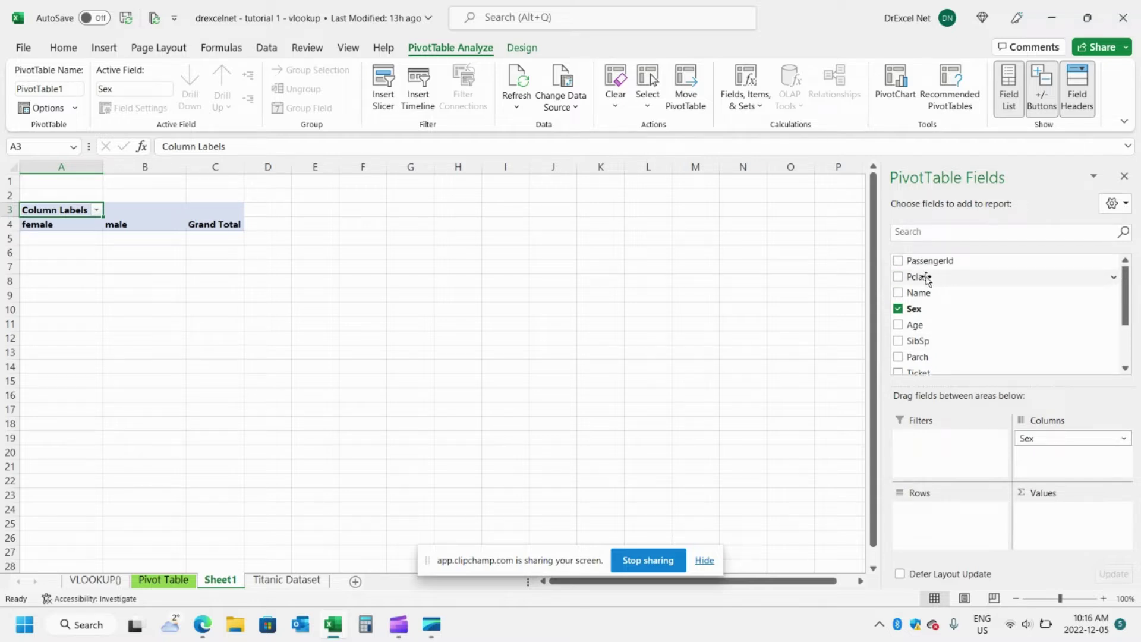
pyautogui.moveTo(926, 278); pyautogui.dragTo(951, 525)
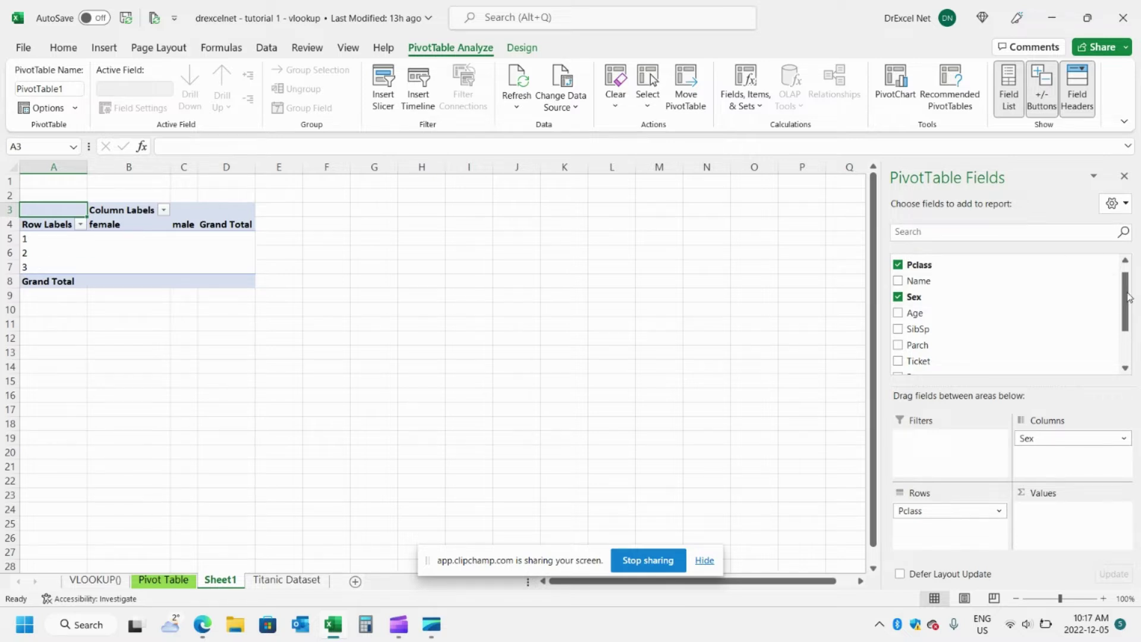
pyautogui.scroll(1, 1130, 297)
pyautogui.moveTo(969, 259); pyautogui.dragTo(1077, 531)
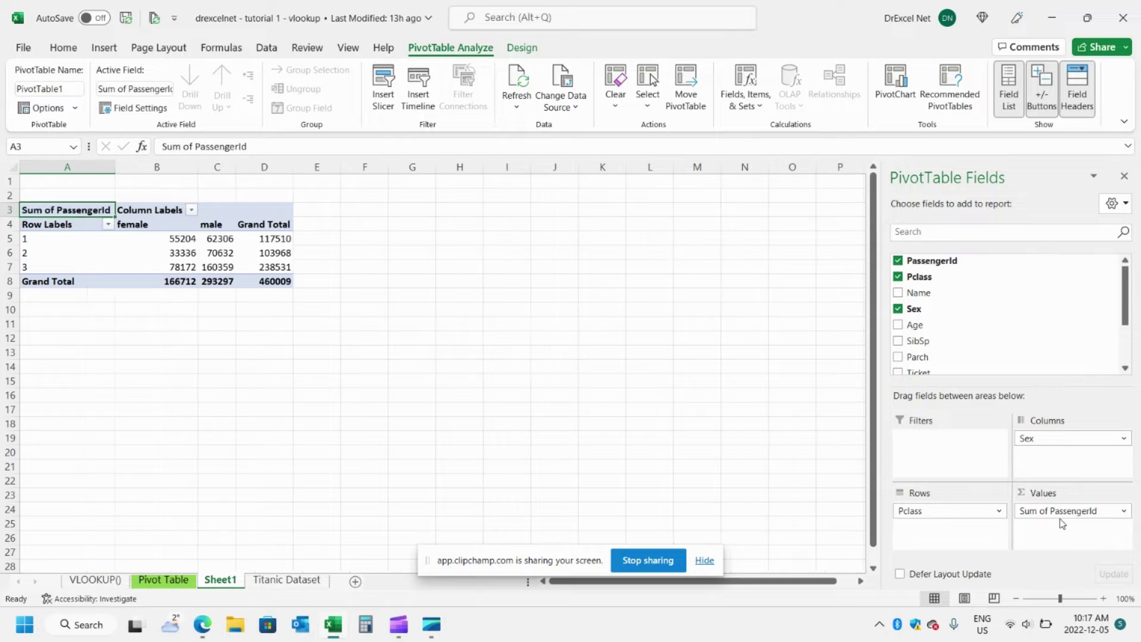
# Change the PassengerId value field to summarize by Count instead of Sum
pyautogui.click(1114, 513)
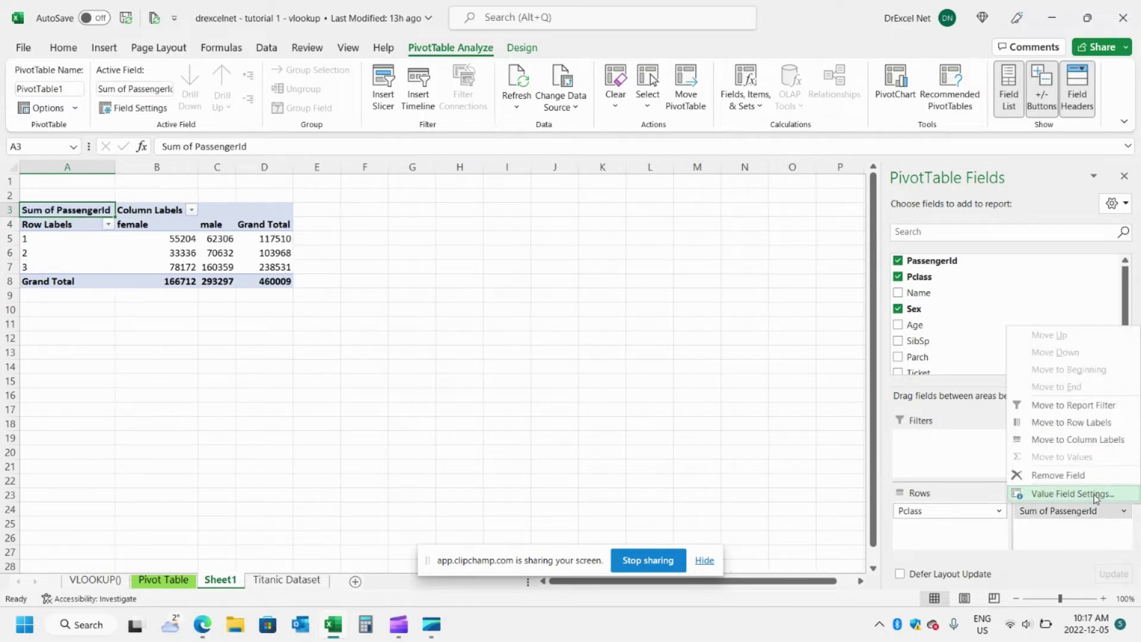
pyautogui.click(1071, 494)
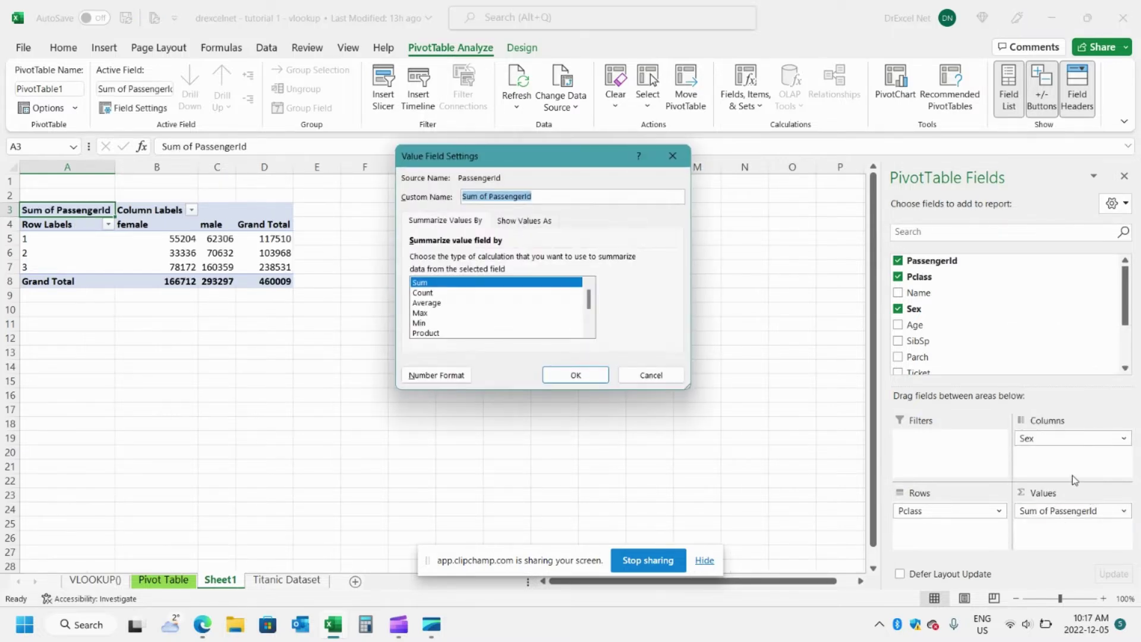
pyautogui.click(475, 292)
pyautogui.click(587, 375)
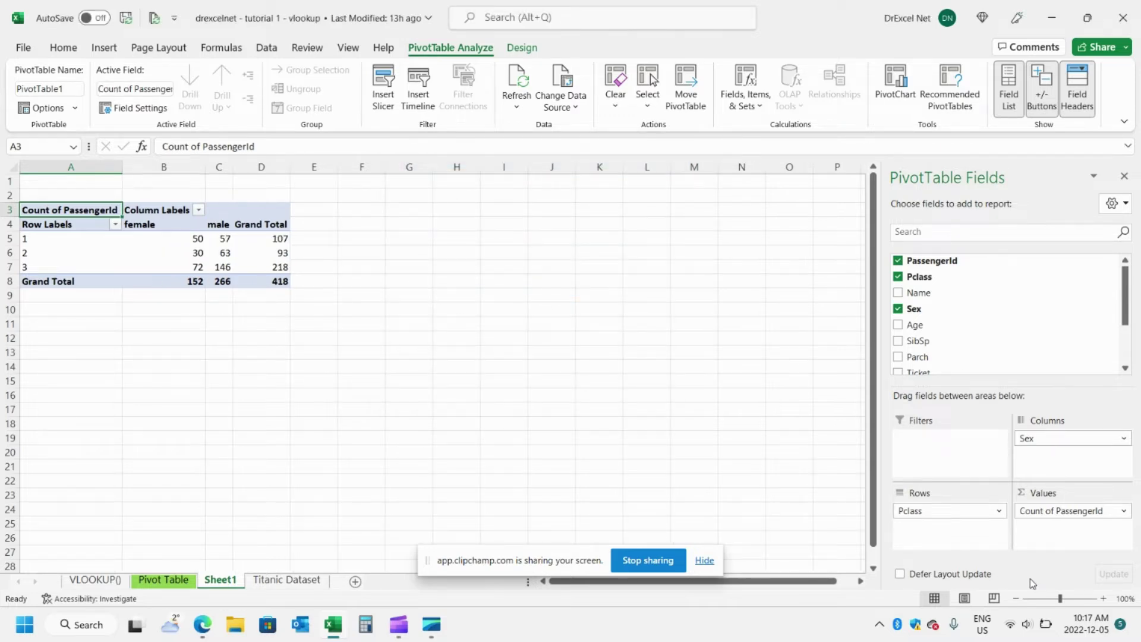
# Zoom the worksheet in to 160% and scroll back to the top
pyautogui.click(1104, 599)
pyautogui.click(1104, 599)
pyautogui.click(1104, 599)
pyautogui.click(1104, 599)
pyautogui.click(1104, 599)
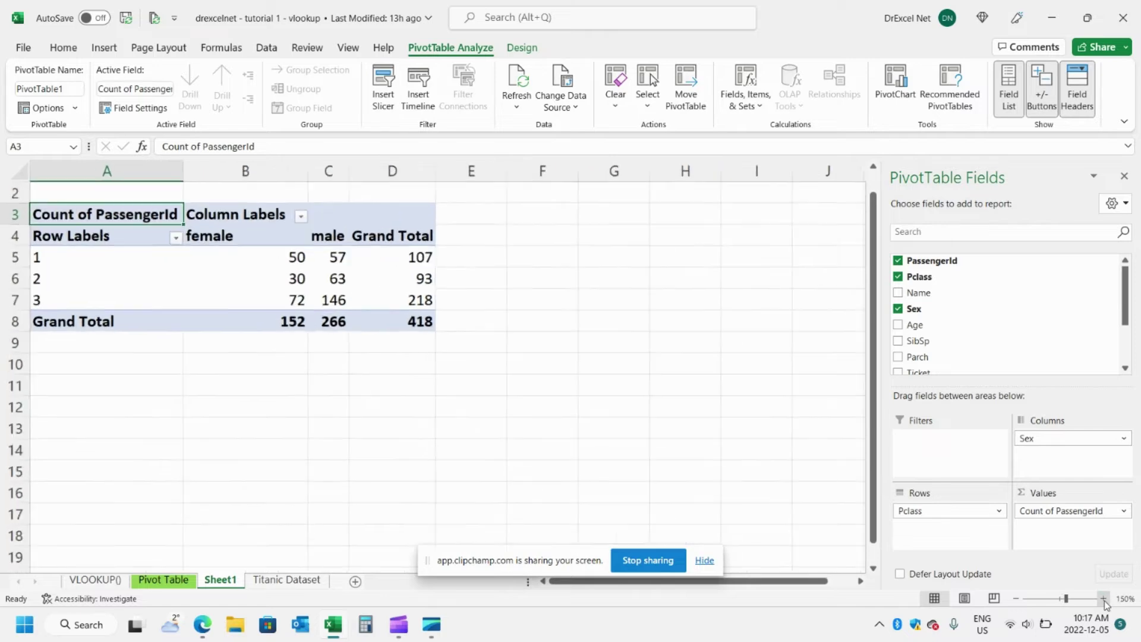
pyautogui.click(1104, 599)
pyautogui.scroll(1, 511, 427)
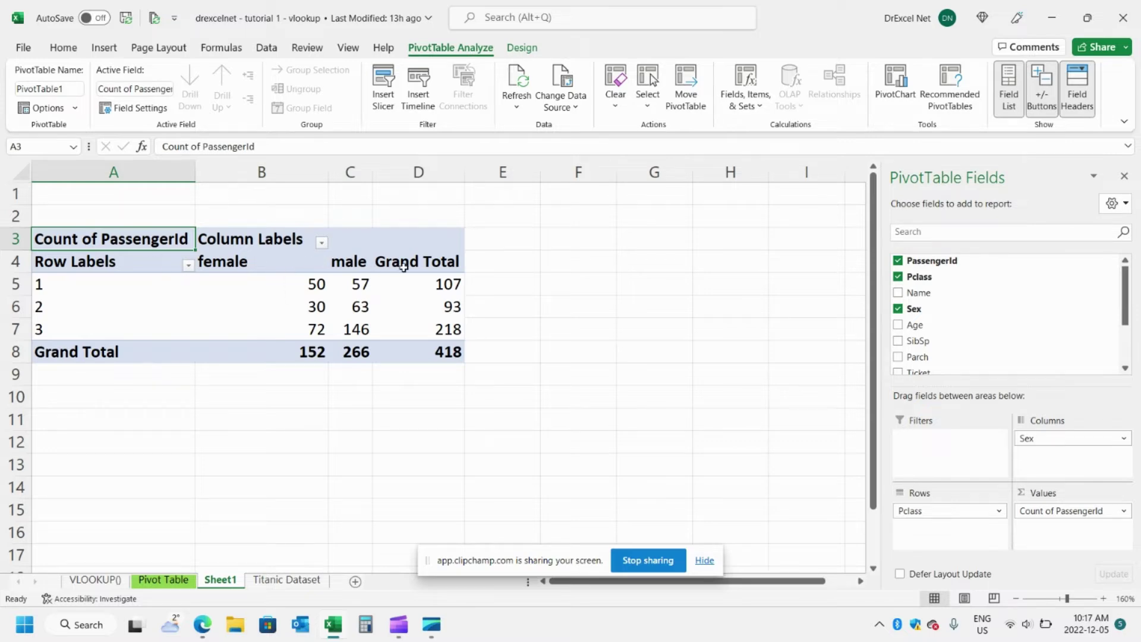
# Remove the Grand Total column and select the female column label
pyautogui.rightClick(441, 266)
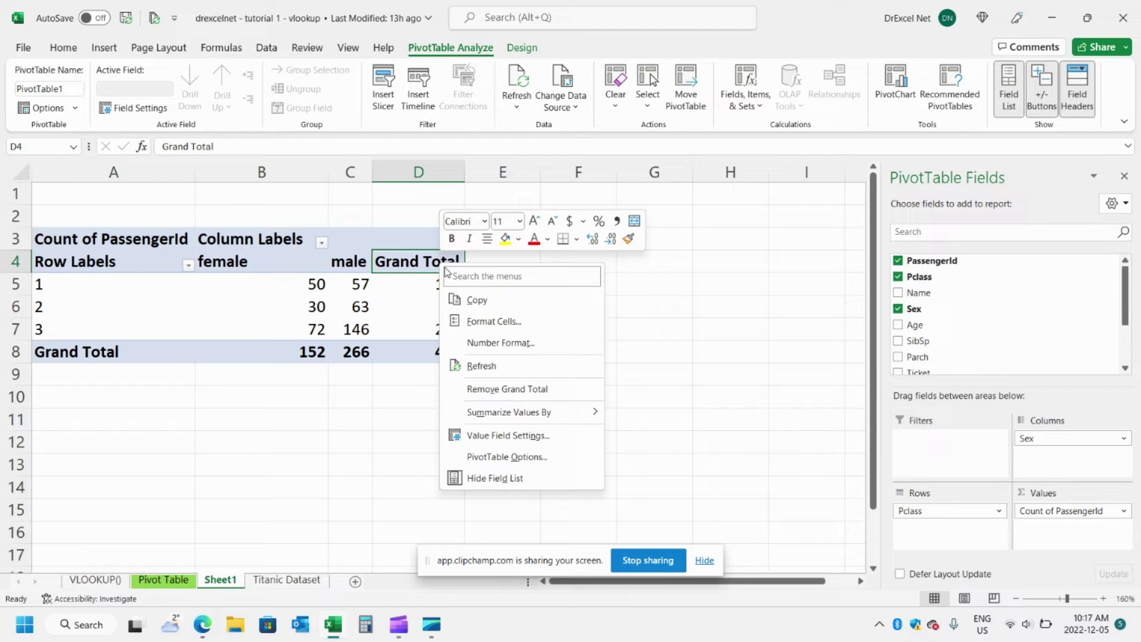
pyautogui.click(509, 390)
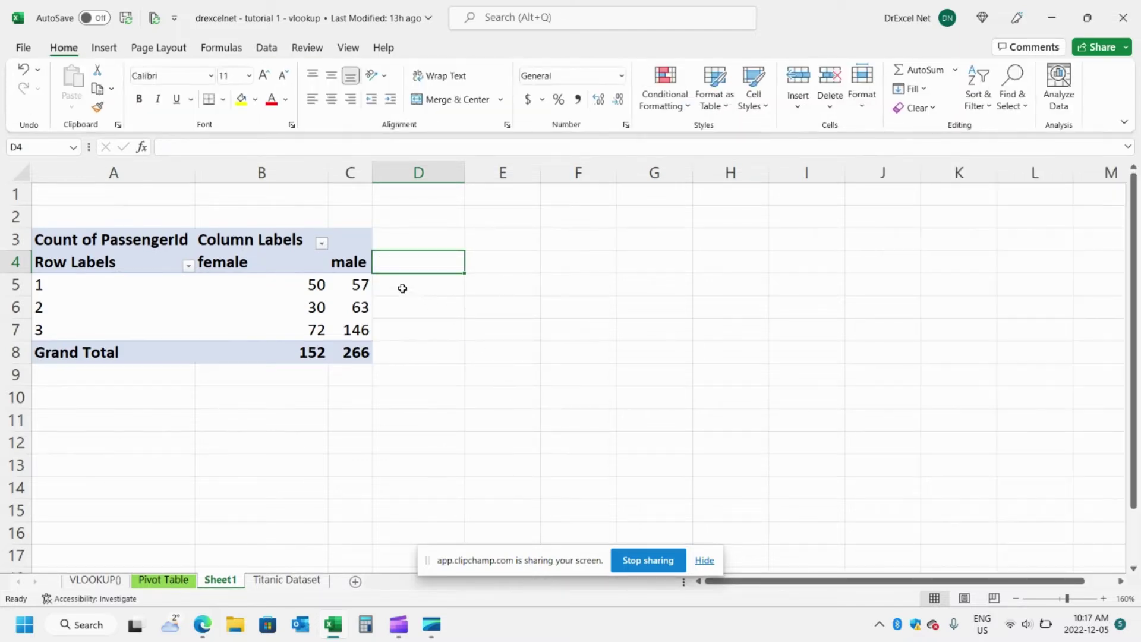
pyautogui.click(359, 262)
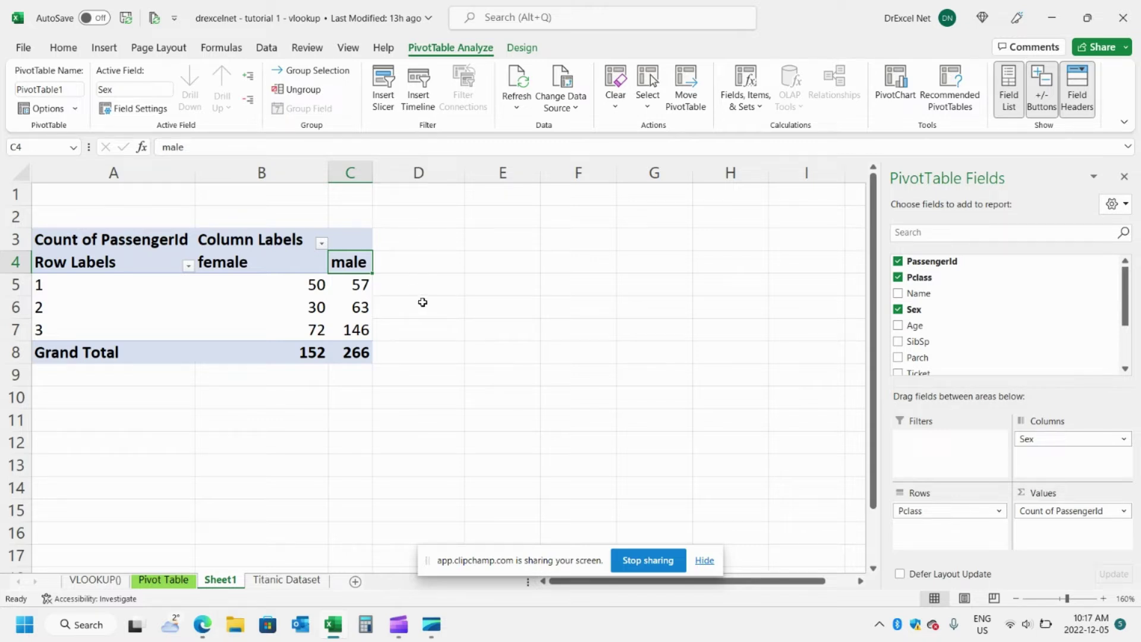
pyautogui.click(300, 262)
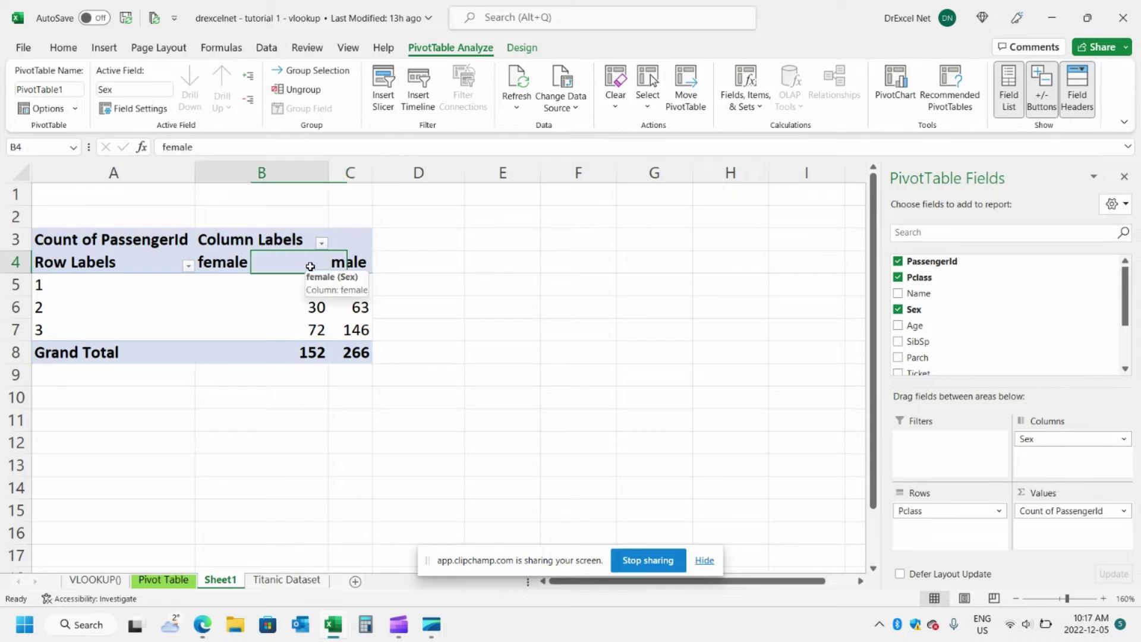
pyautogui.click(343, 264)
pyautogui.click(302, 263)
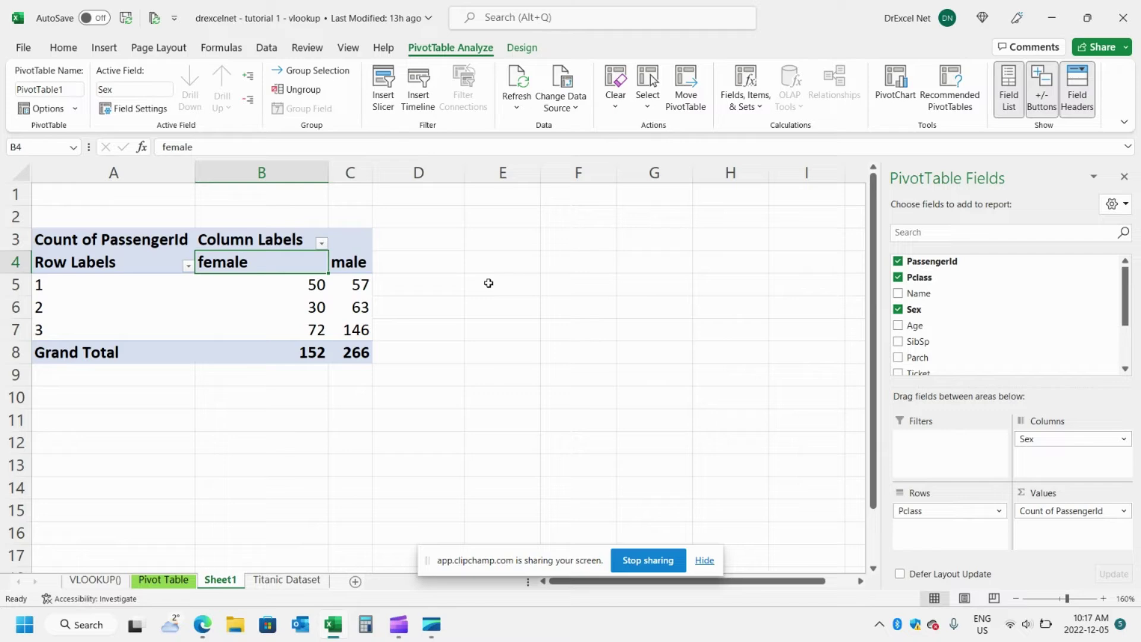
# Add a calculated item named =Total under Sex with formula female + male
pyautogui.click(754, 113)
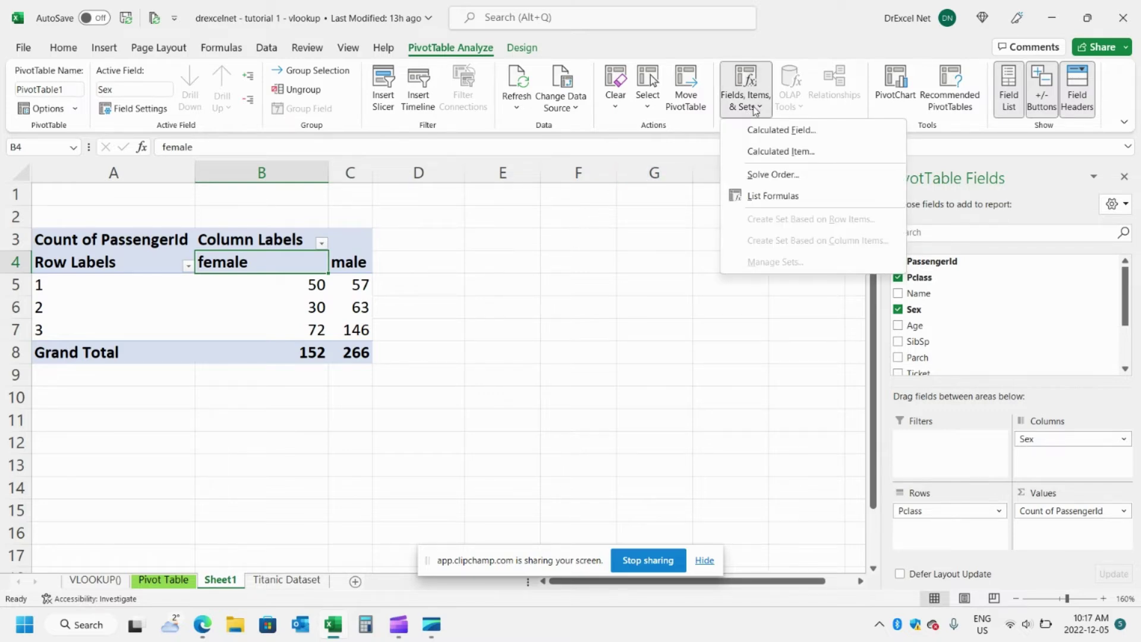
pyautogui.click(767, 155)
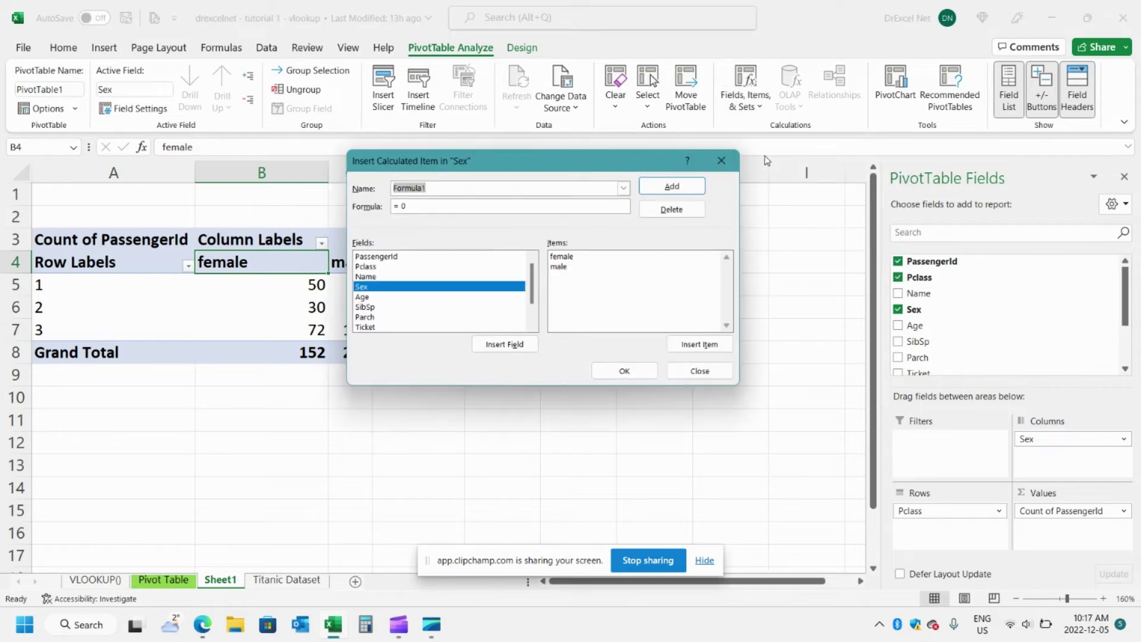
pyautogui.write('=Total')
pyautogui.press('Tab')
pyautogui.write('=')
pyautogui.doubleClick(574, 258)
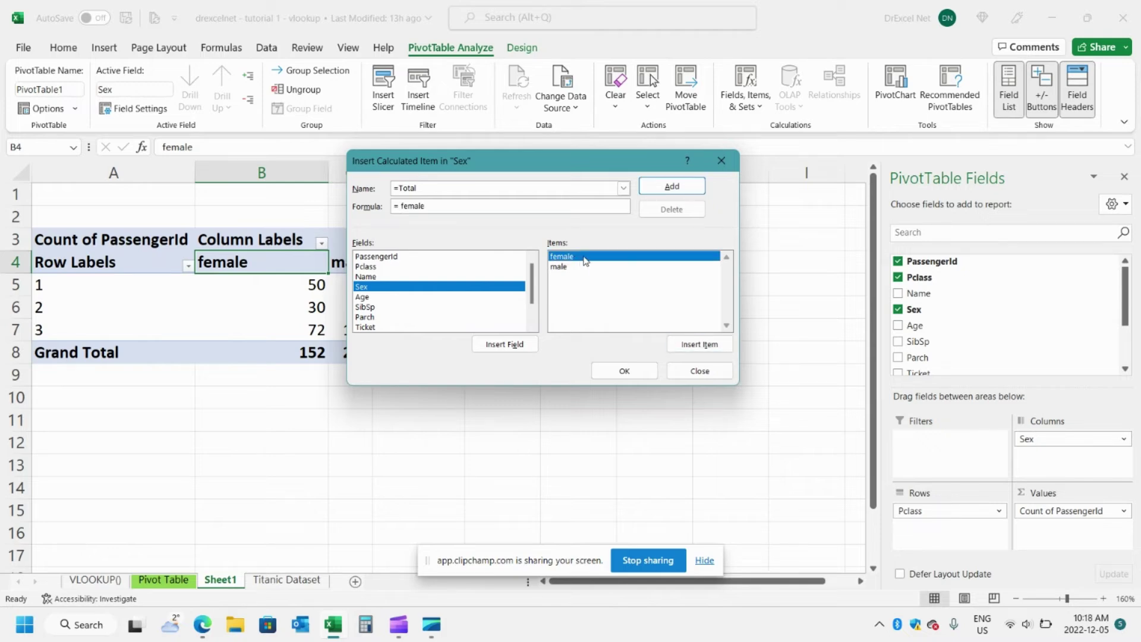
pyautogui.write('+')
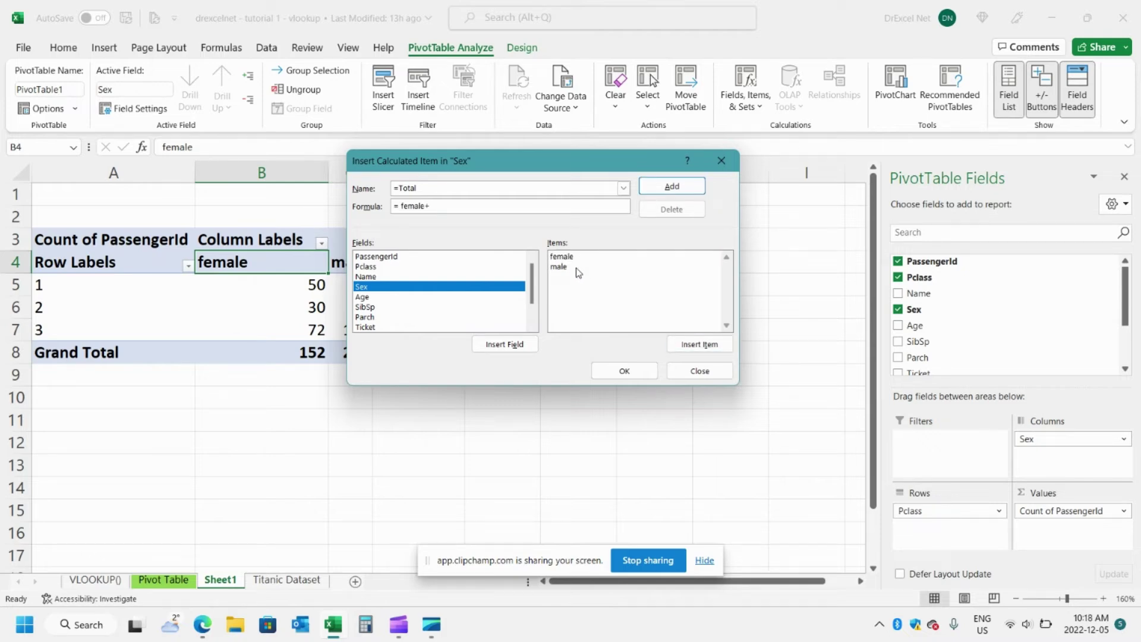
pyautogui.doubleClick(576, 267)
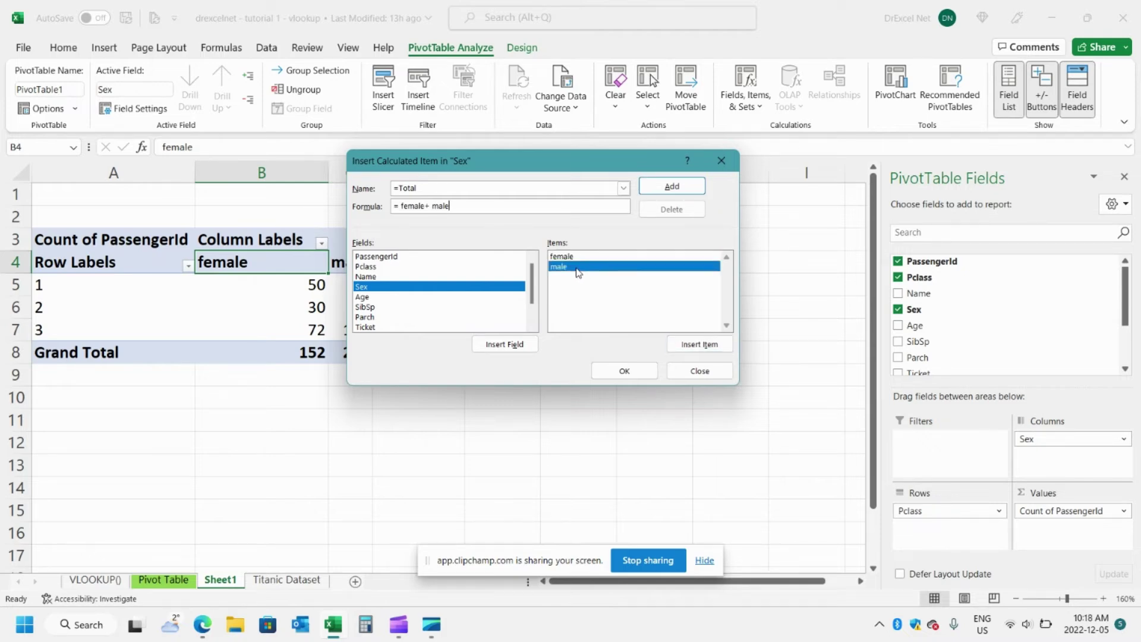
pyautogui.click(625, 371)
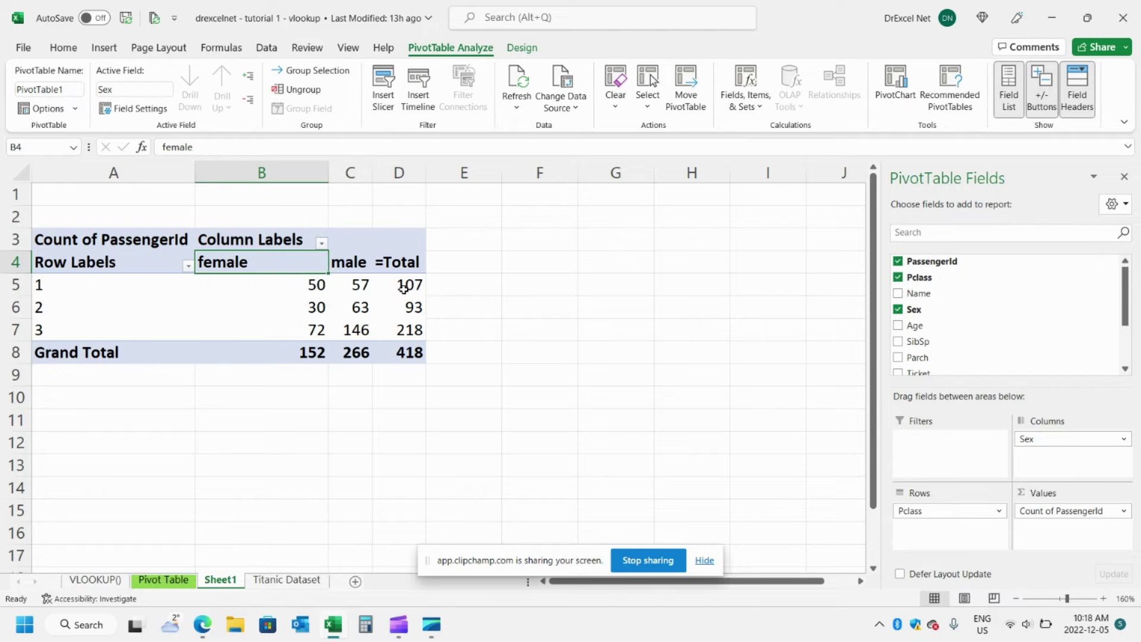
# Select the male column heading in the pivot table
pyautogui.moveTo(404, 290)
pyautogui.moveTo(365, 293)
pyautogui.click(341, 262)
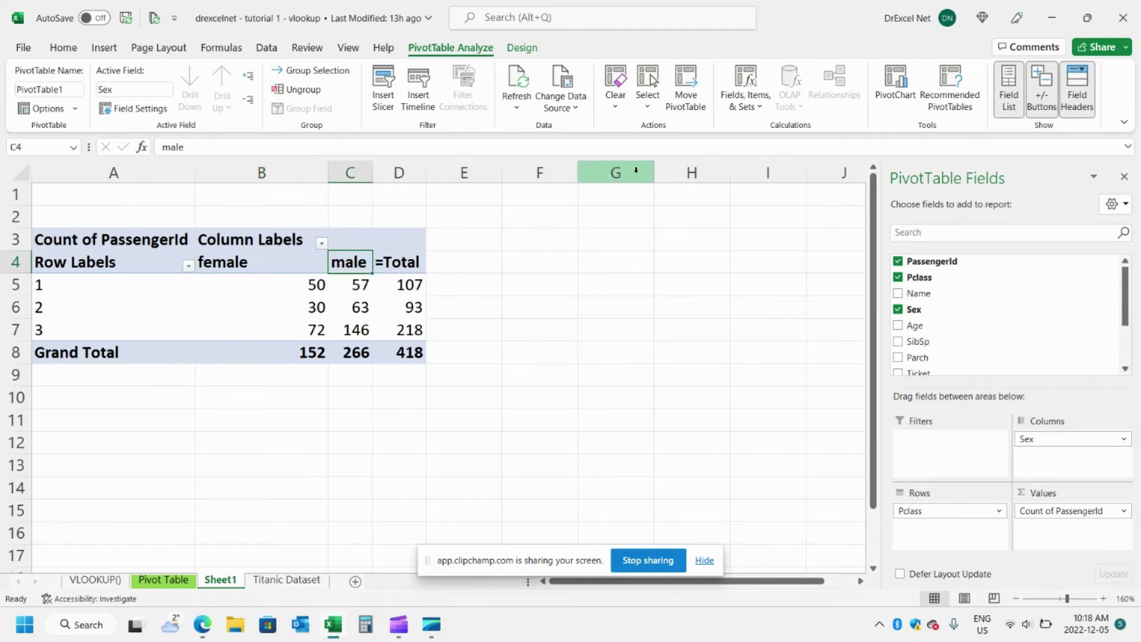
# Add a calculated item Percent_Female under Sex with formula female/'=Total'
pyautogui.click(754, 106)
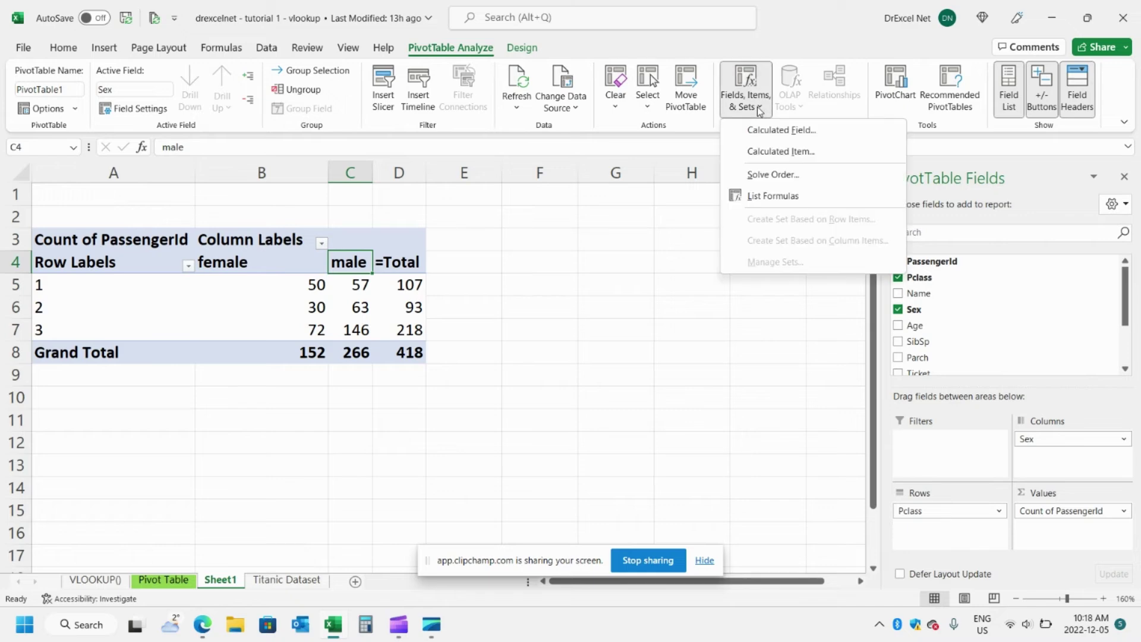
pyautogui.click(769, 152)
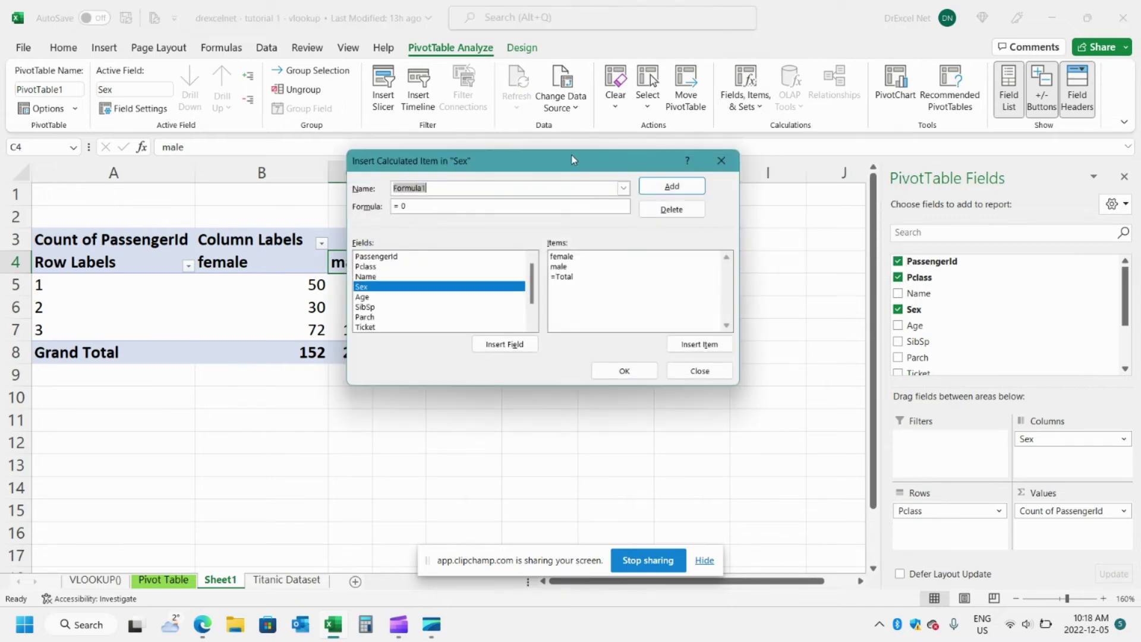
pyautogui.write('=Percent_Female')
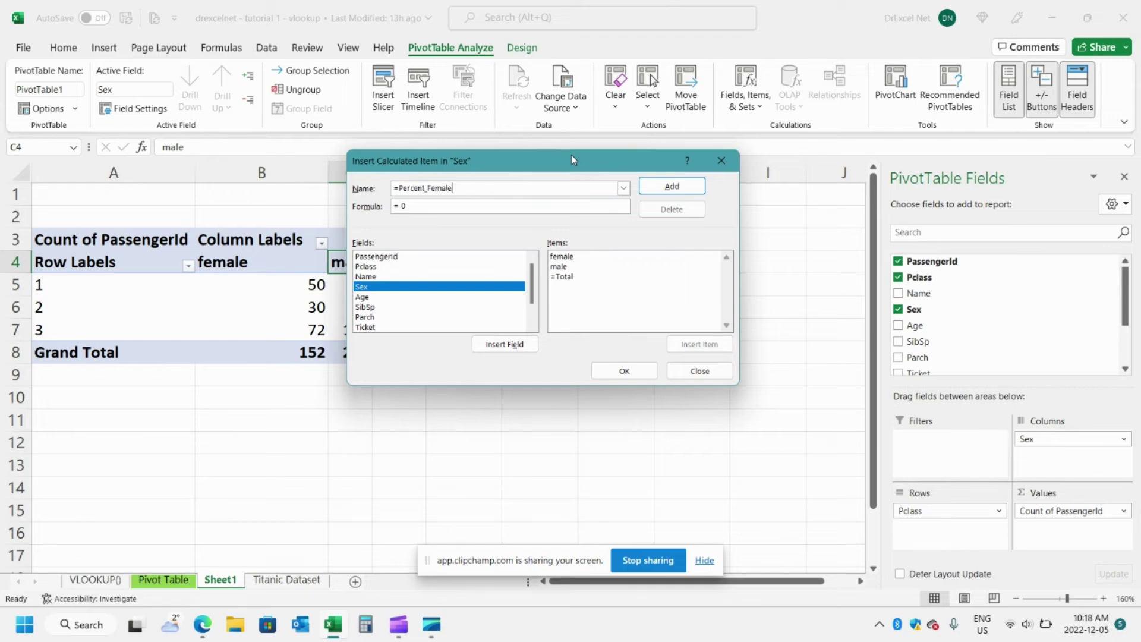
pyautogui.click(398, 188)
pyautogui.press('BackSpace')
pyautogui.click(435, 207)
pyautogui.click(564, 257)
pyautogui.doubleClick(564, 257)
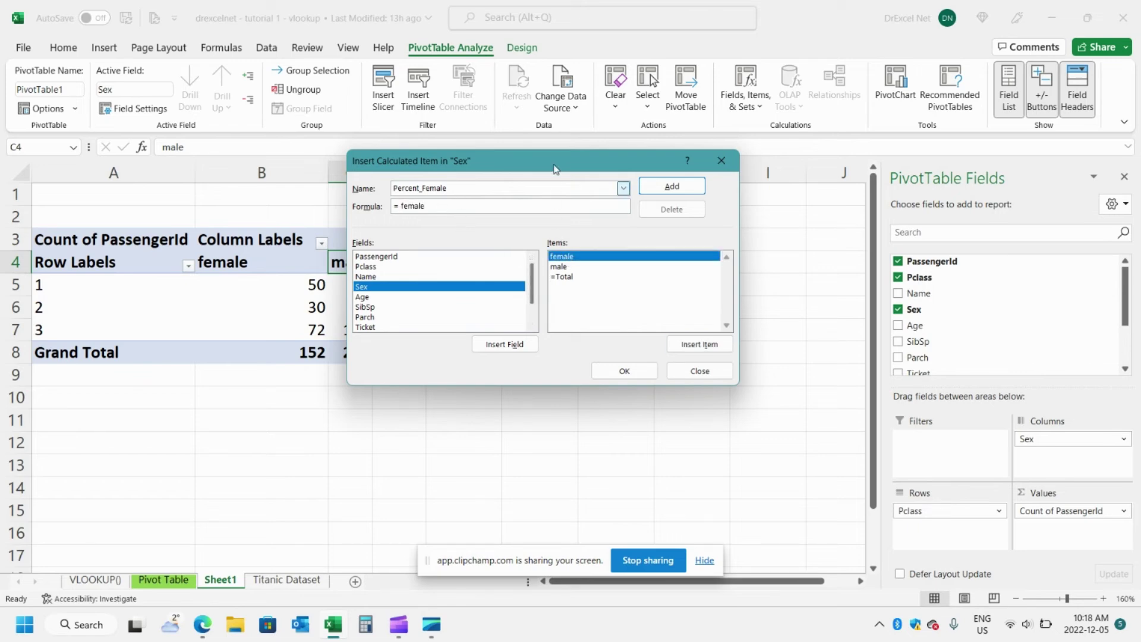
pyautogui.write('/')
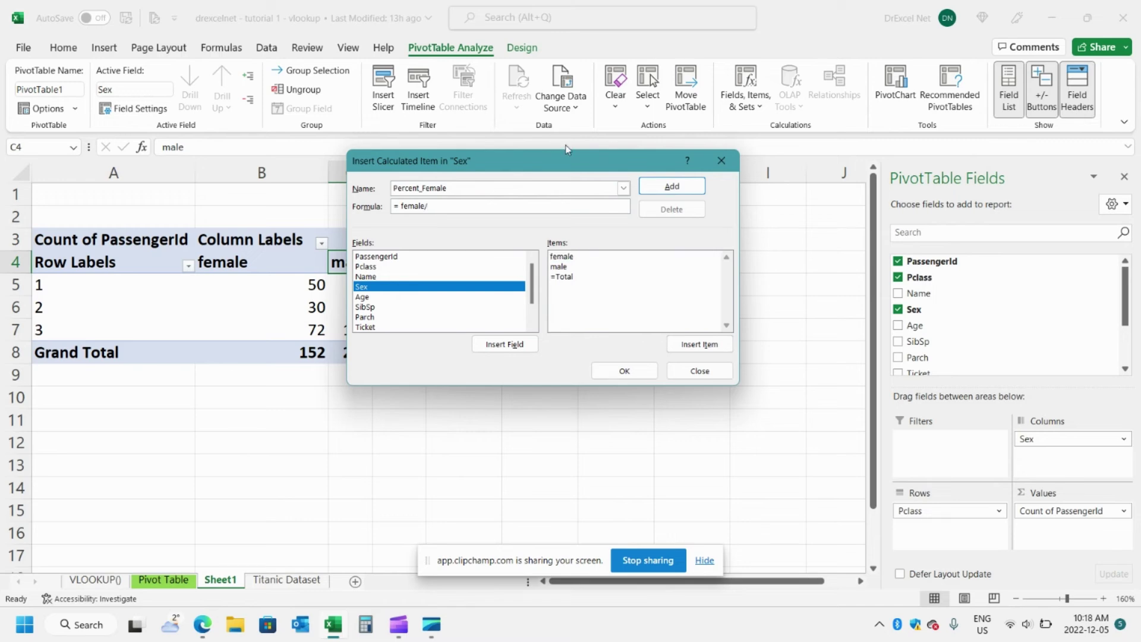
pyautogui.doubleClick(569, 278)
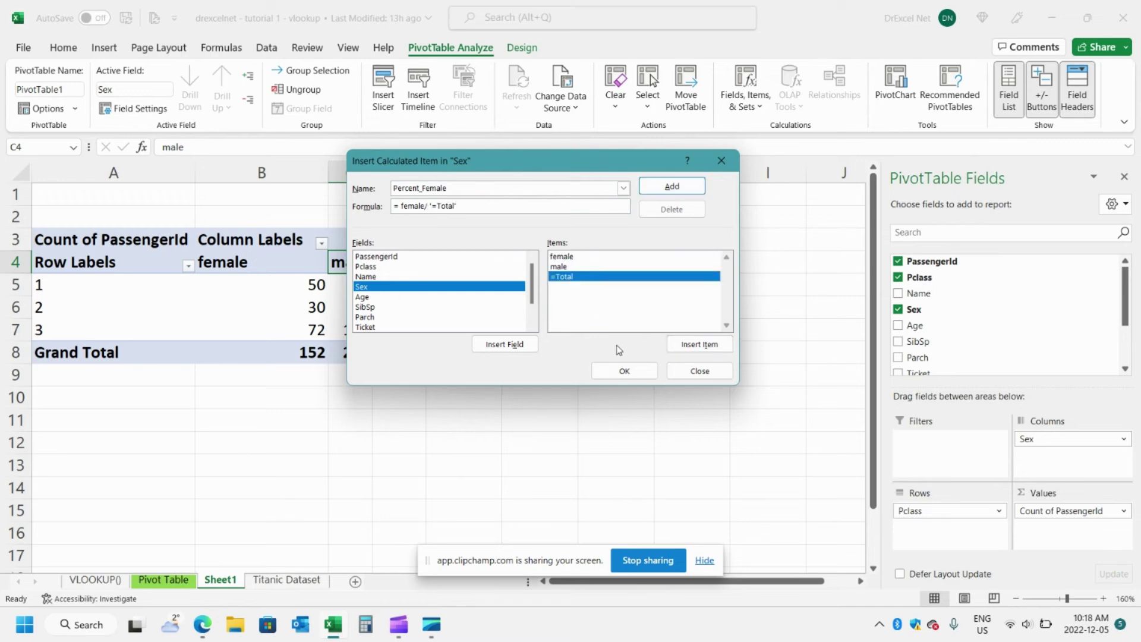
pyautogui.click(624, 371)
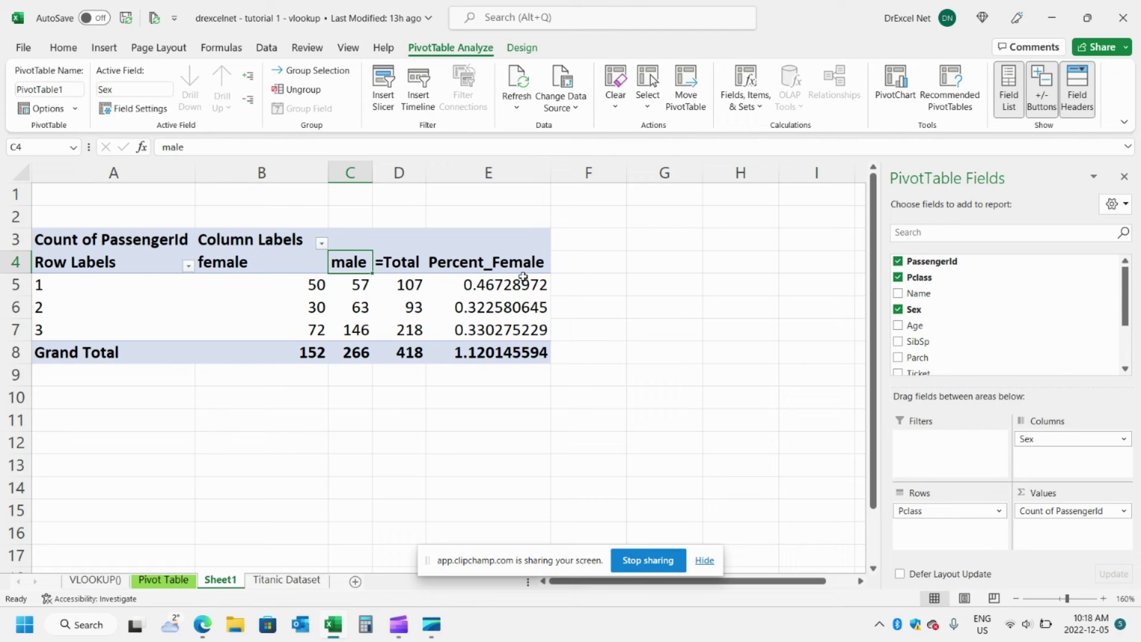
# Zoom the pivot table in to 180% and scroll back up to row 1
pyautogui.click(1104, 598)
pyautogui.click(1104, 598)
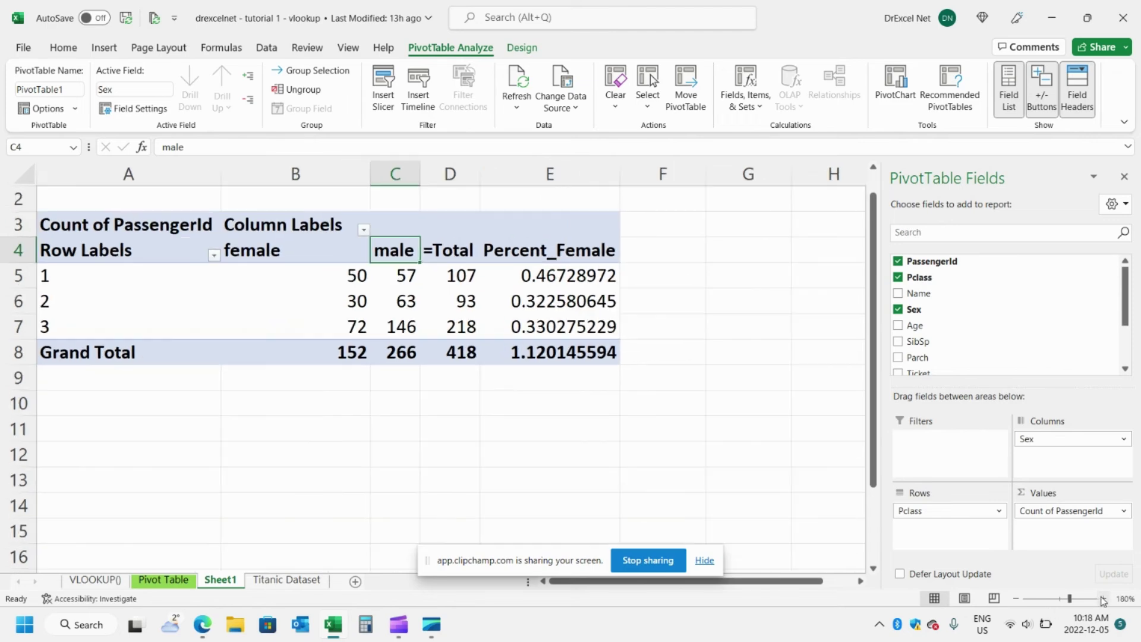
pyautogui.scroll(1, 381, 271)
pyautogui.moveTo(558, 297)
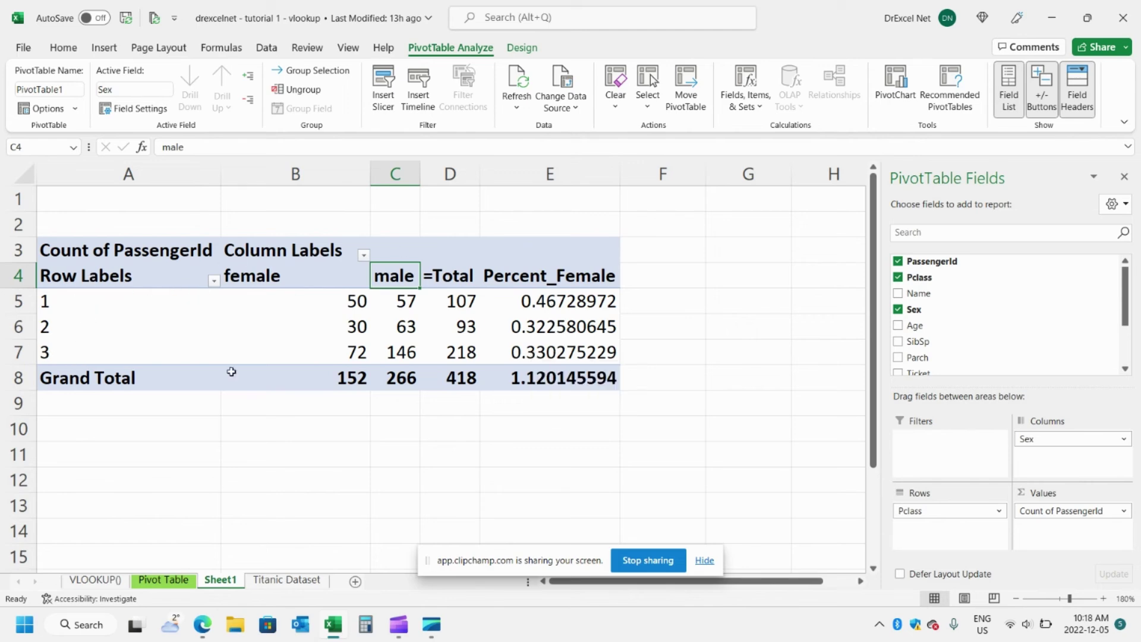
# Format the Percent_Female class values in E5:E7 as percentages (47%, 32%, 33%)
pyautogui.moveTo(545, 305); pyautogui.dragTo(549, 352)
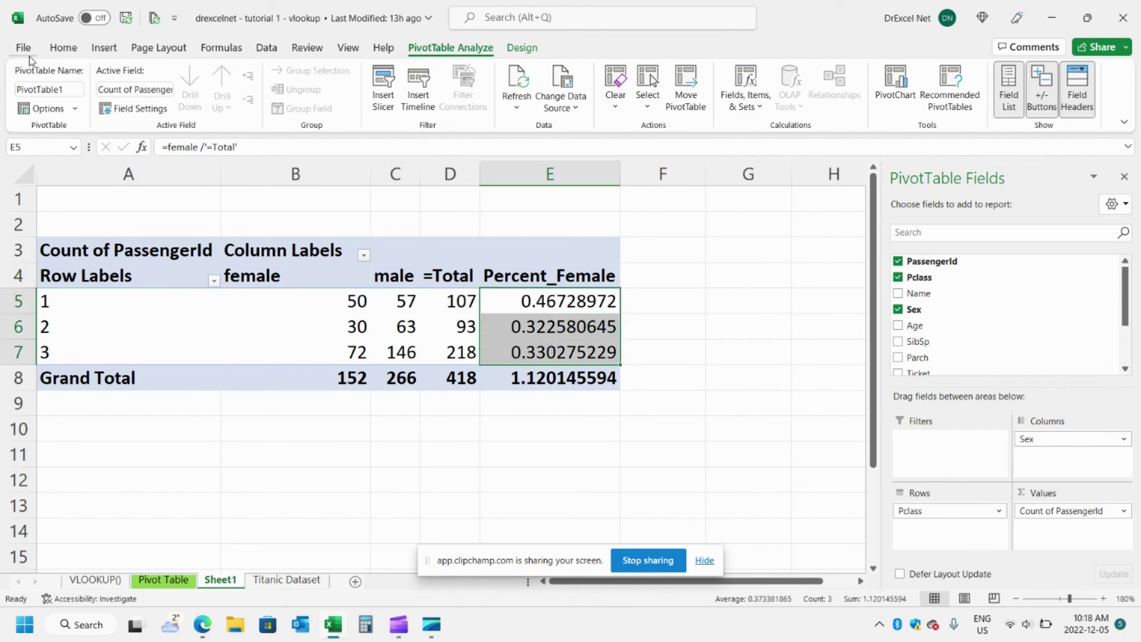
pyautogui.click(63, 48)
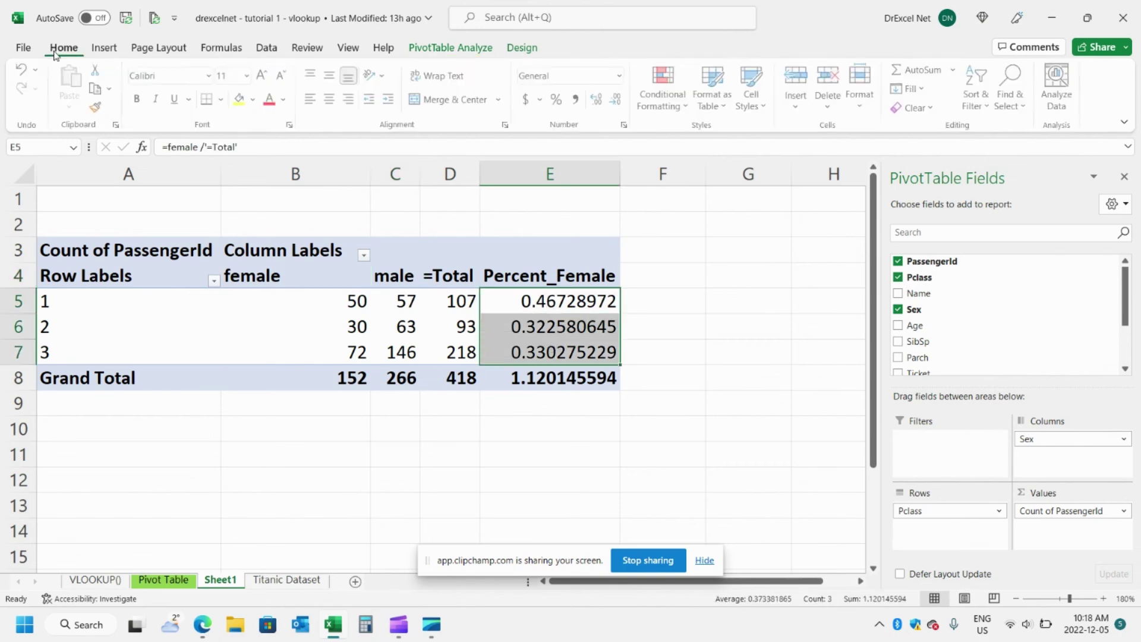
pyautogui.click(558, 100)
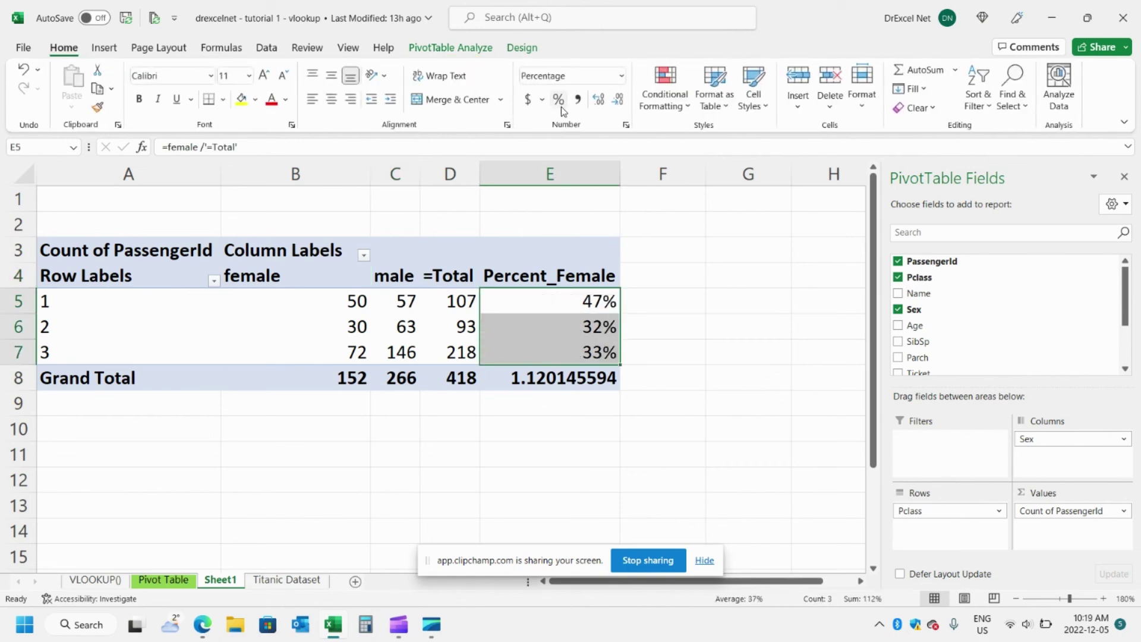
pyautogui.click(666, 320)
pyautogui.click(592, 298)
pyautogui.moveTo(593, 299); pyautogui.dragTo(595, 352)
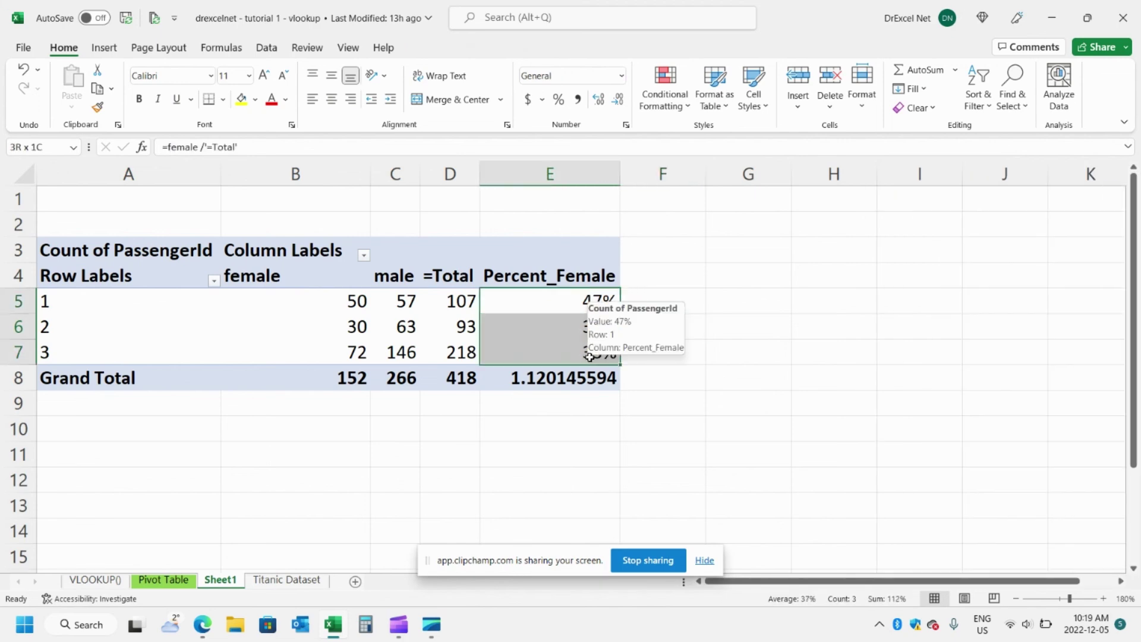